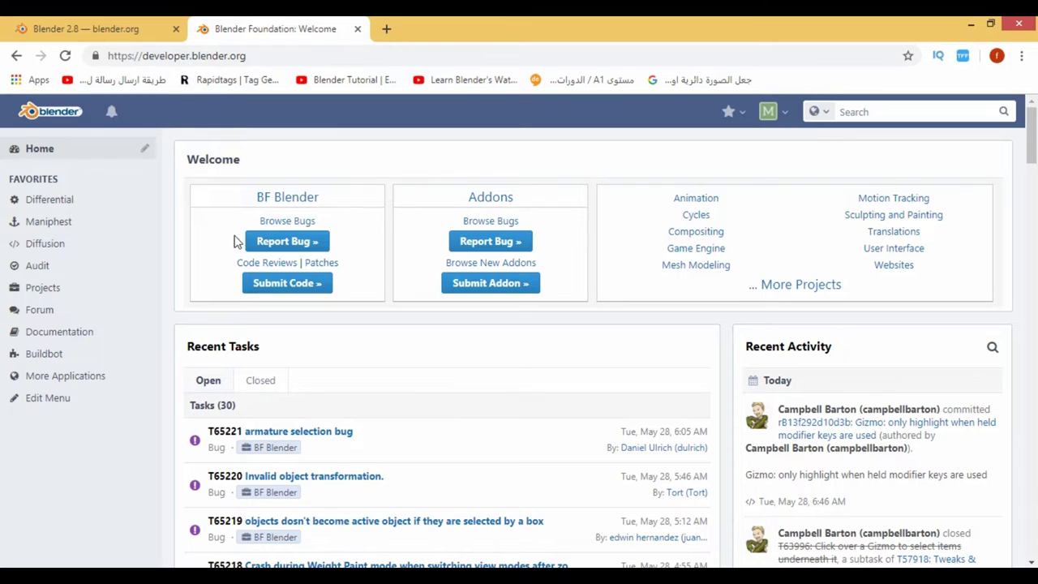
# Step: Start a new BF Blender bug report from the developer Welcome page
pyautogui.click(298, 246)
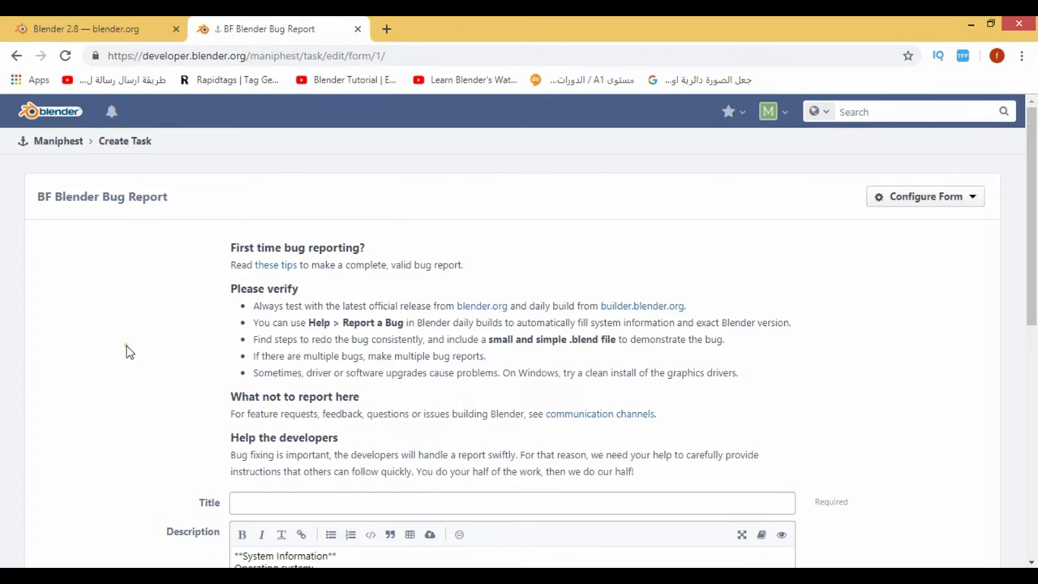
# Step: Scroll through the blank bug report form to look over its fields
pyautogui.scroll(-1, 133, 361)
pyautogui.scroll(-2, 134, 361)
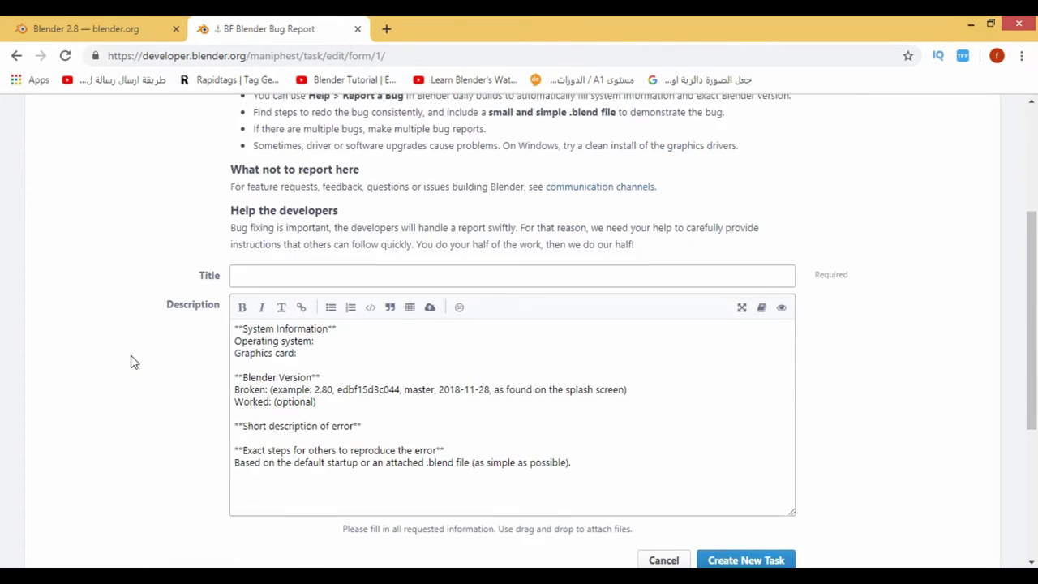
pyautogui.scroll(1, 133, 361)
pyautogui.scroll(2, 134, 363)
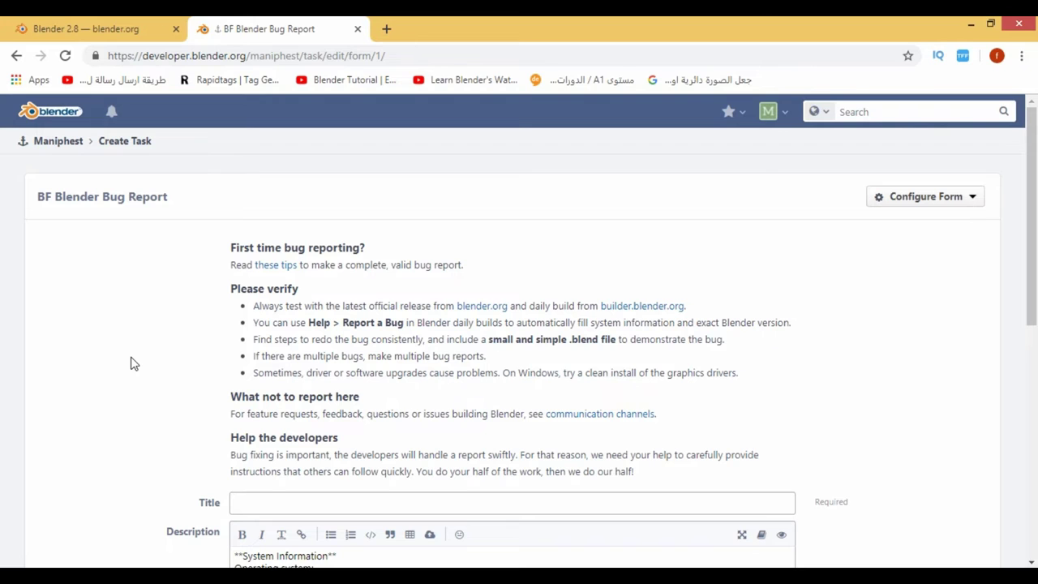
pyautogui.scroll(-1, 134, 364)
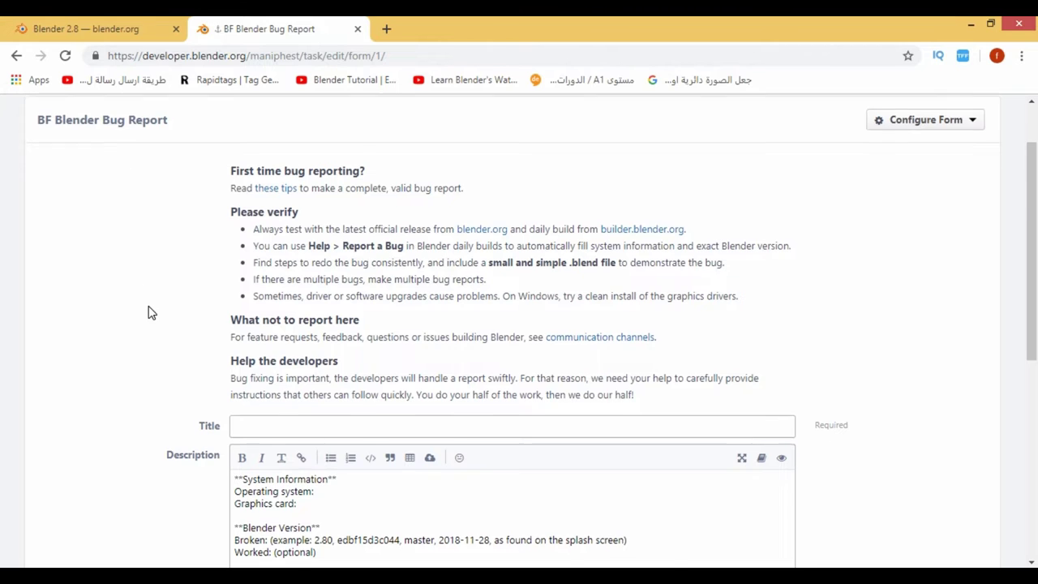
pyautogui.scroll(-2, 148, 312)
# Step: Click into the empty Title field and read the Description template's System Information and error sections
pyautogui.click(239, 274)
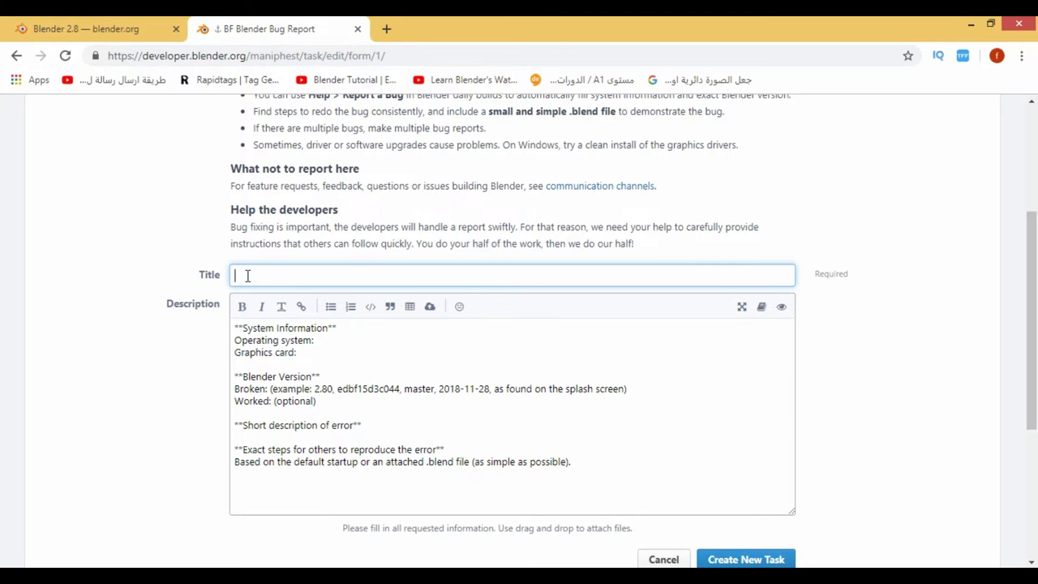
pyautogui.scroll(-1, 111, 323)
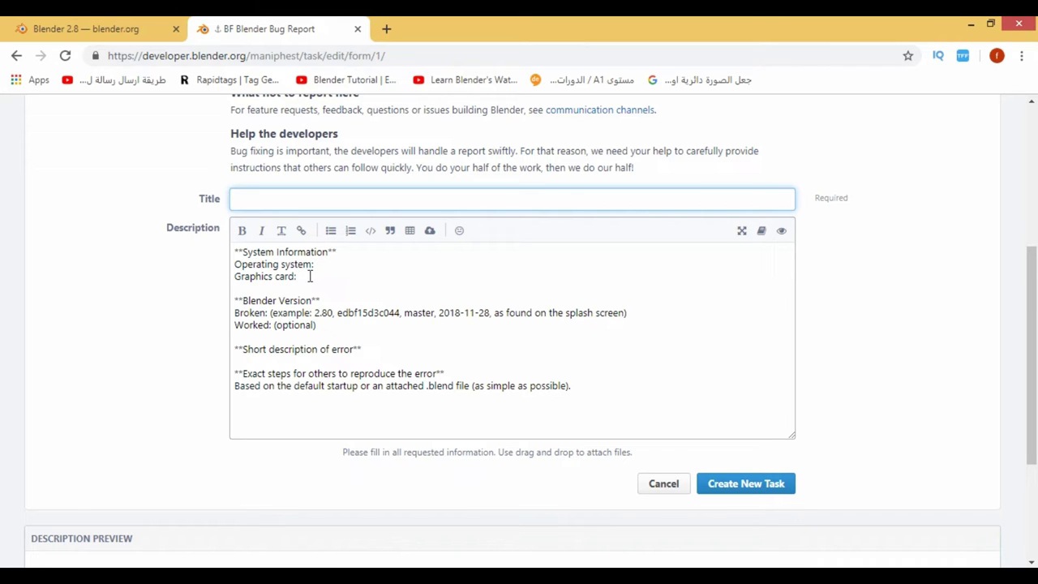
pyautogui.scroll(-1, 335, 337)
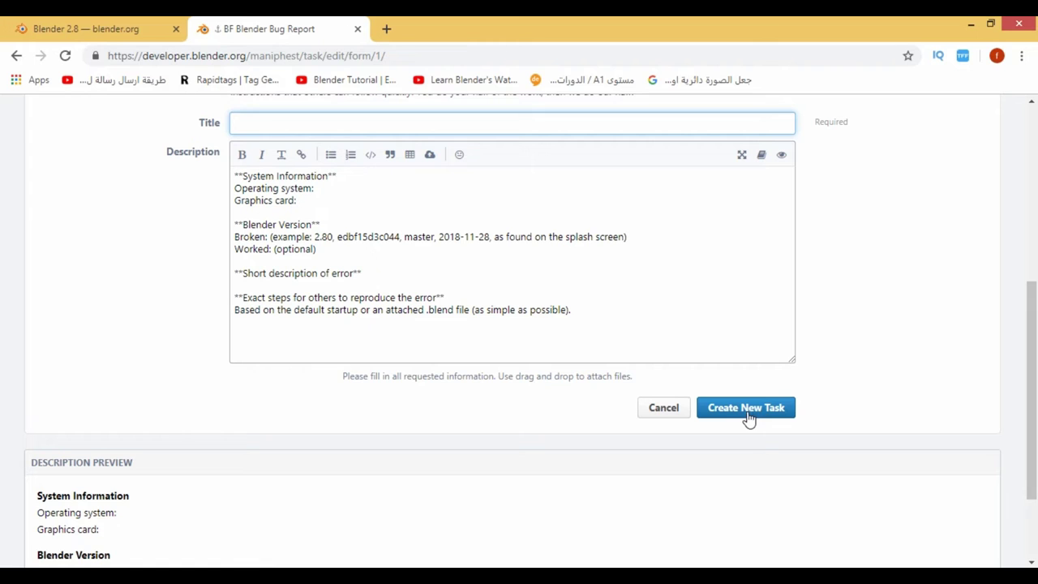
pyautogui.scroll(3, 140, 286)
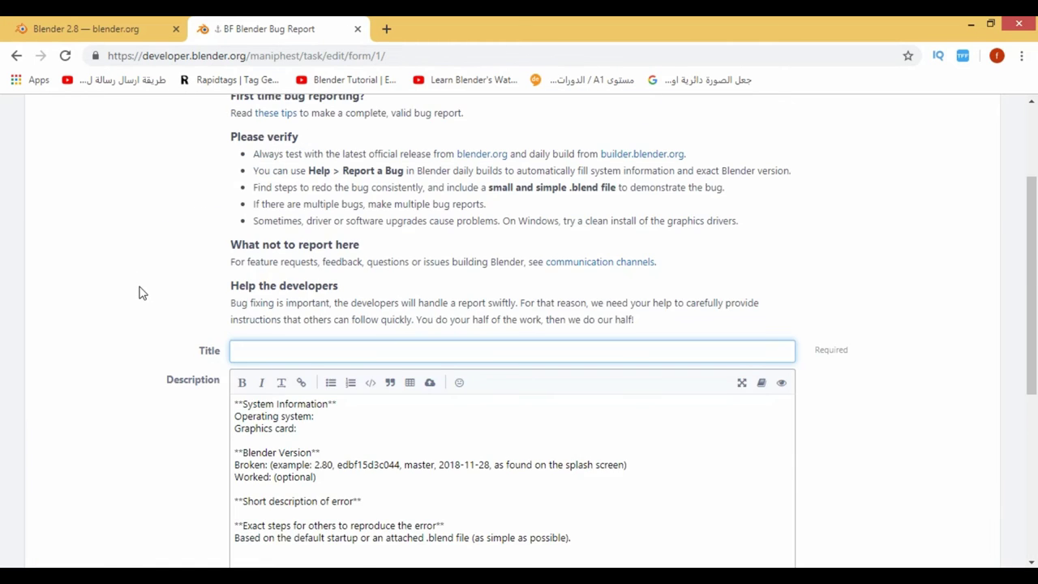
pyautogui.scroll(2, 142, 290)
# Step: Go back to the Welcome page and scan the Recent Tasks bug reports, headed by T65221
pyautogui.click(51, 122)
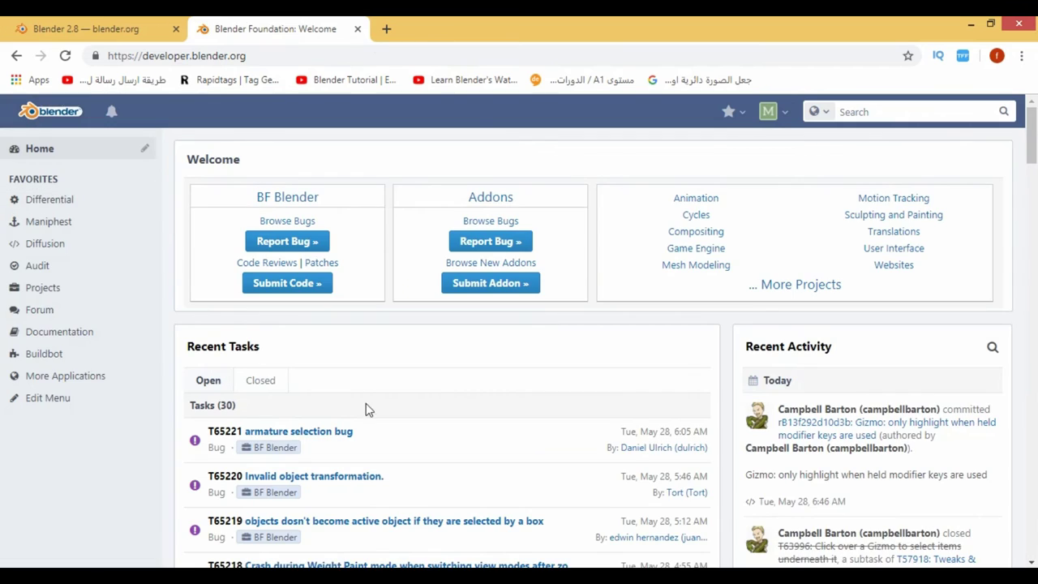
pyautogui.scroll(-1, 429, 408)
pyautogui.scroll(-1, 428, 408)
pyautogui.scroll(-1, 424, 401)
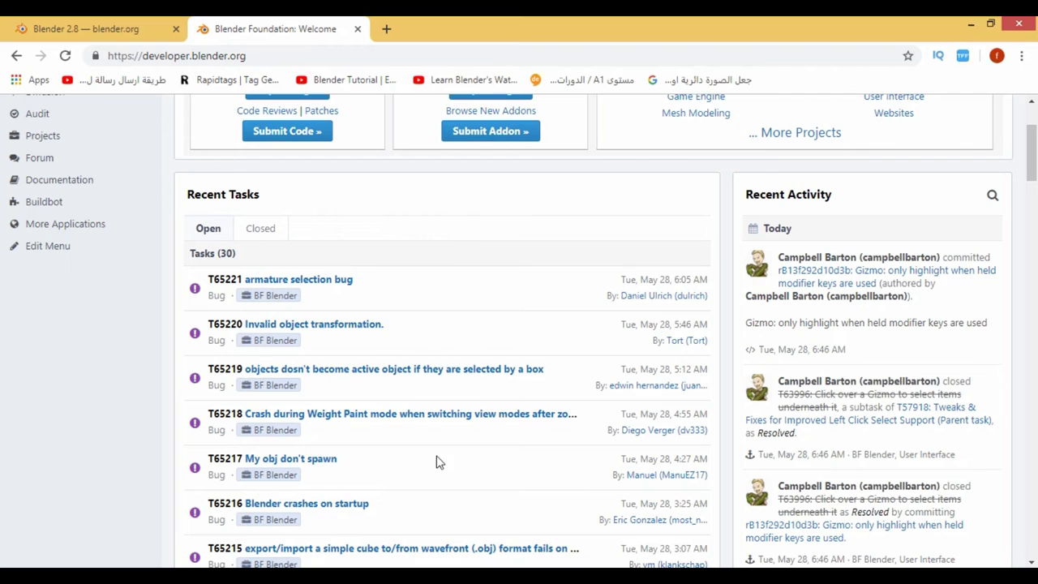
pyautogui.scroll(2, 434, 410)
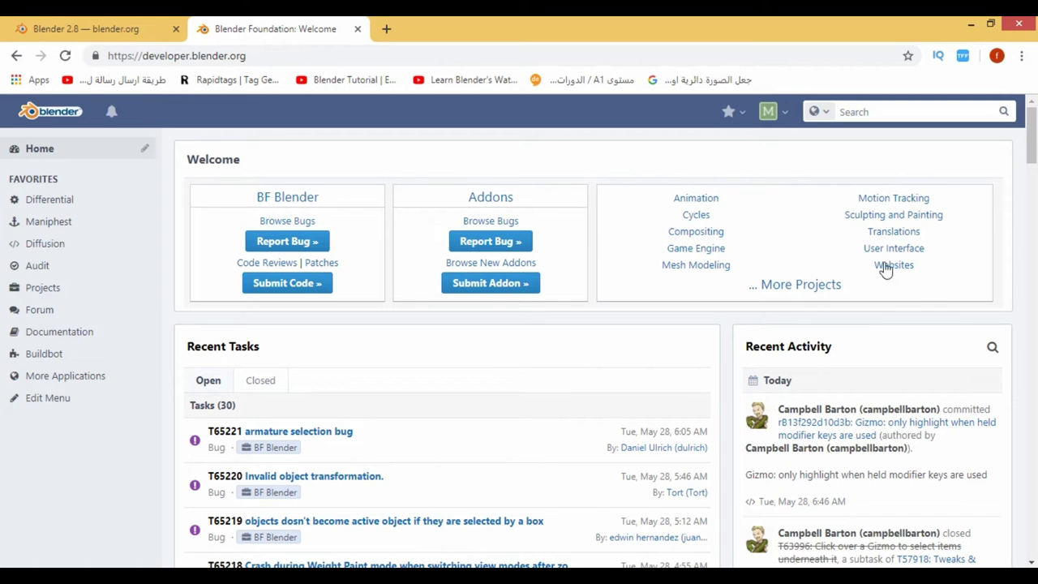
pyautogui.scroll(-3, 554, 406)
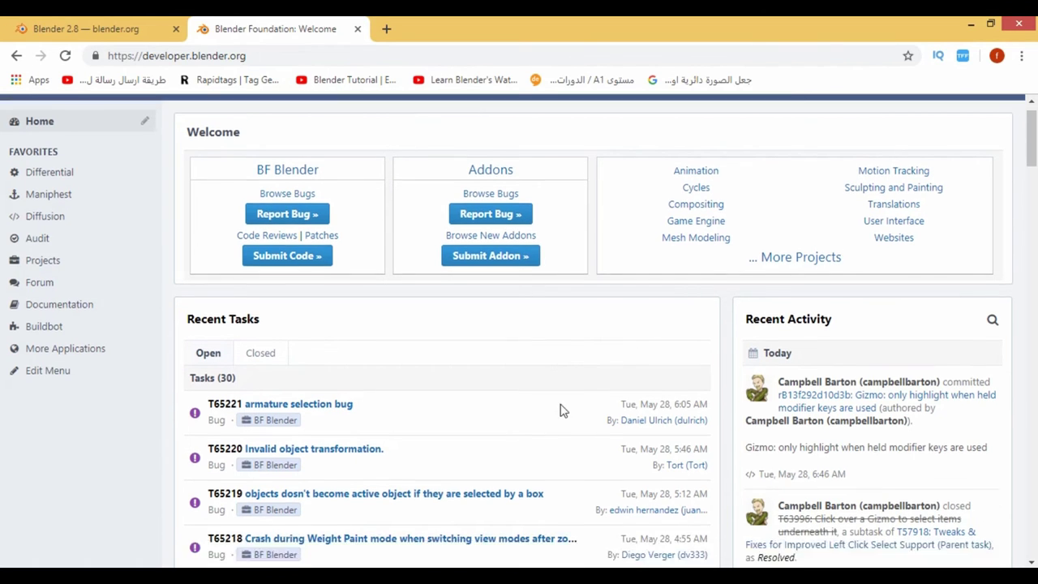
pyautogui.scroll(3, 560, 414)
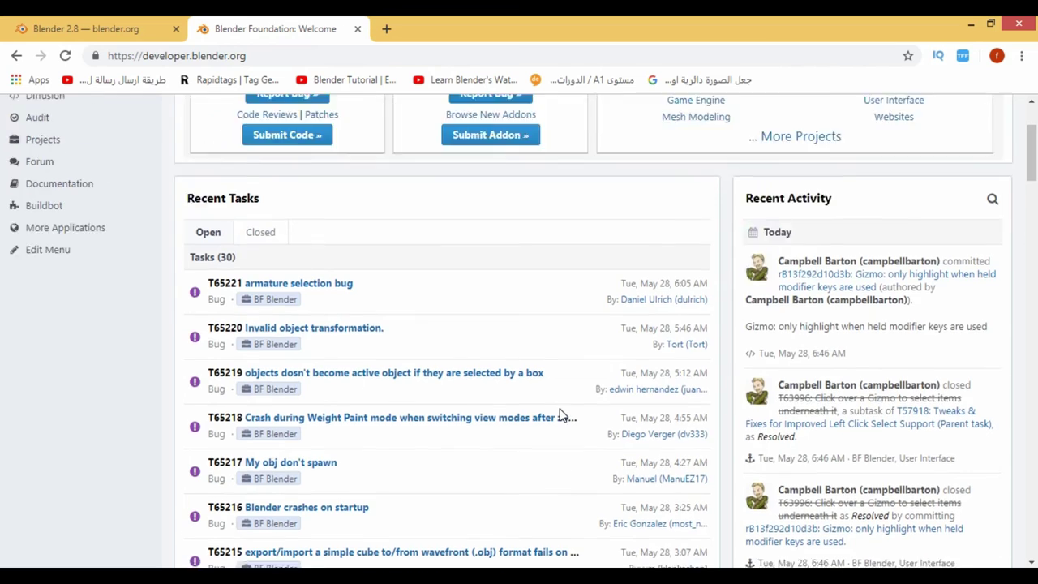
# Step: Switch to the blender.org Blender 2.8 page and scroll through its opening sections
pyautogui.click(96, 34)
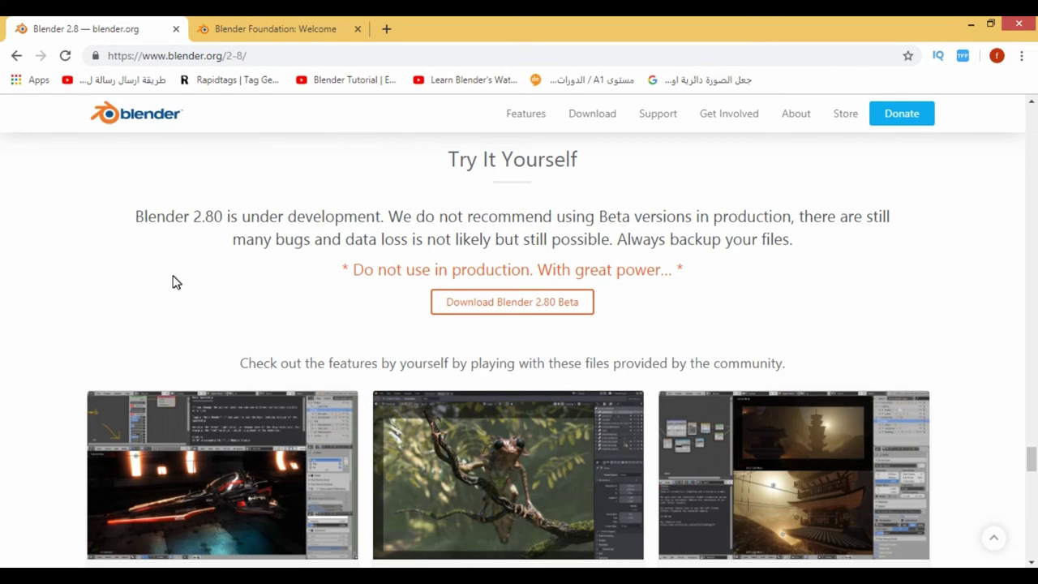
pyautogui.scroll(-2, 172, 284)
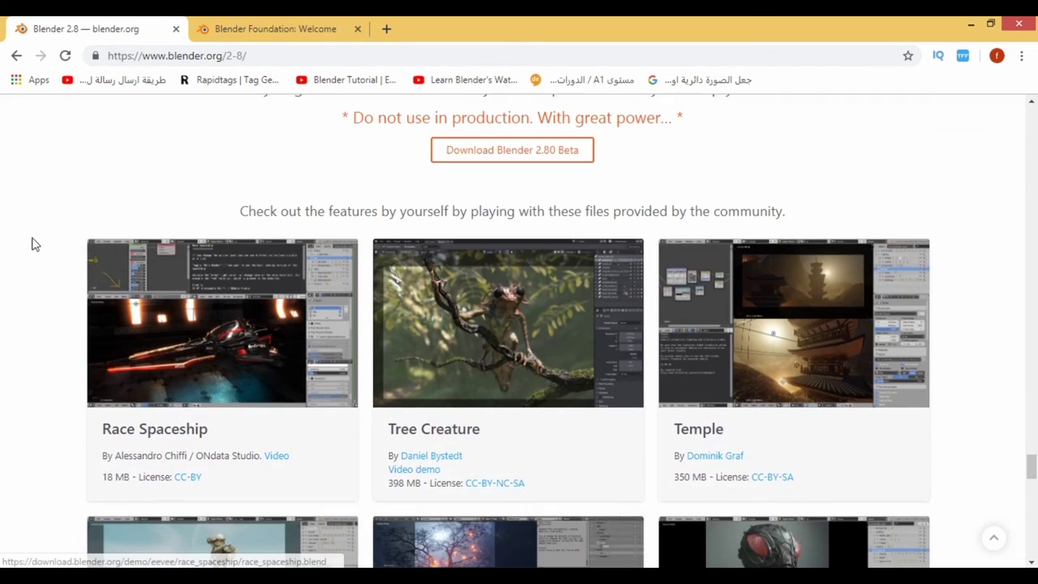
pyautogui.scroll(2, 68, 279)
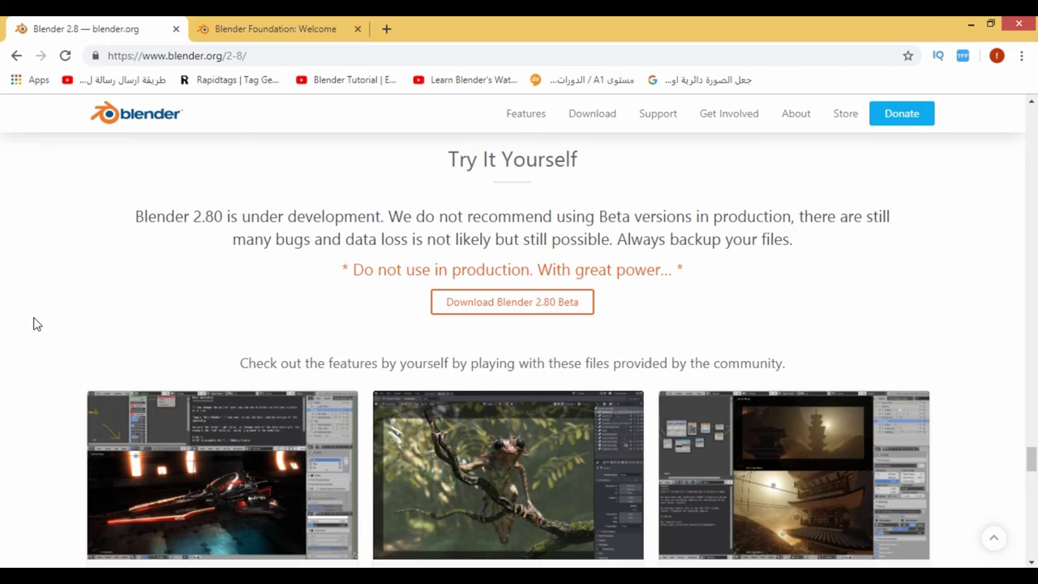
pyautogui.scroll(-1, 37, 325)
pyautogui.scroll(-1, 35, 325)
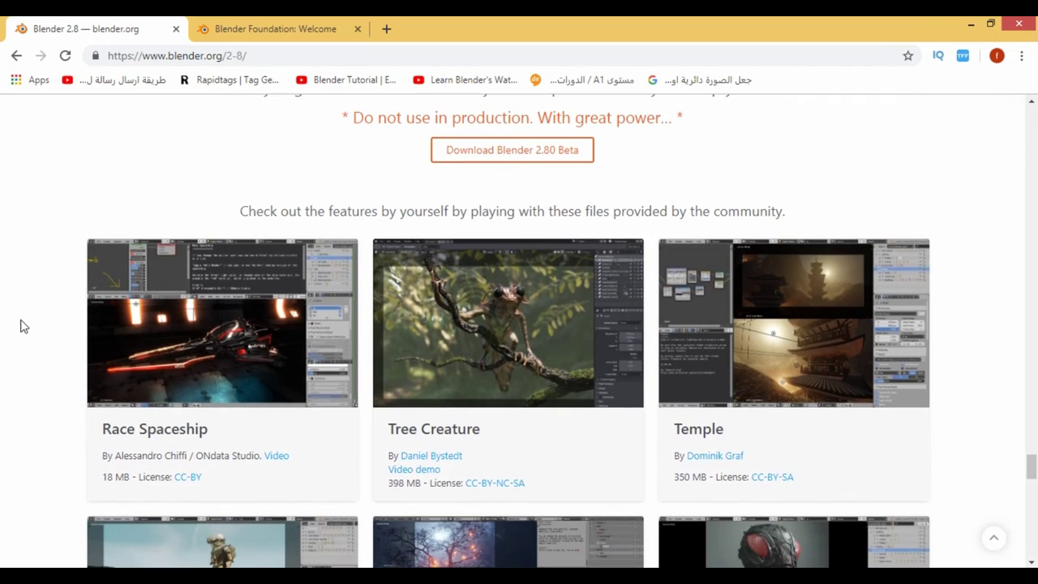
pyautogui.scroll(-1, 6, 377)
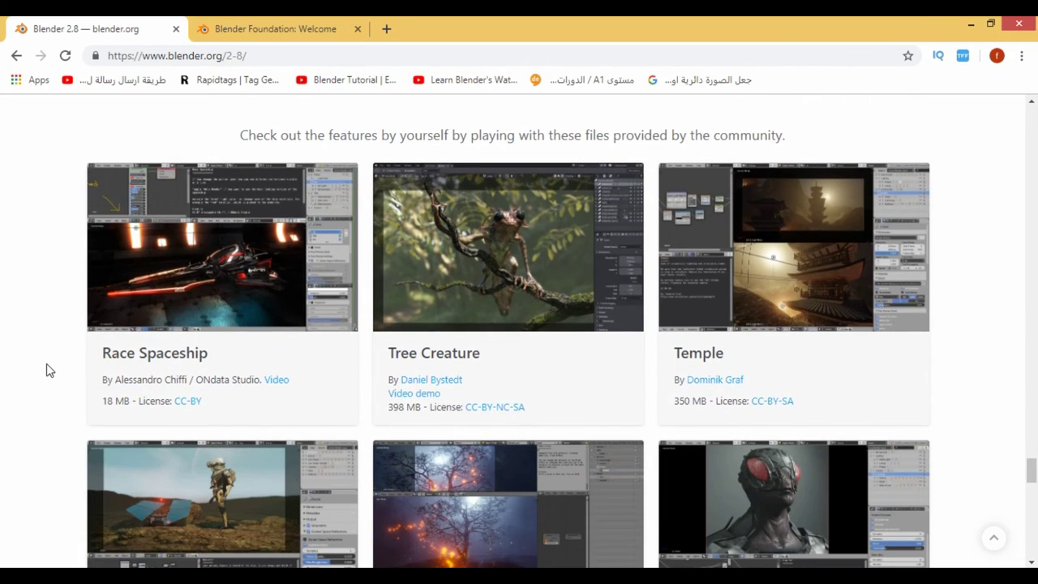
pyautogui.scroll(1, 50, 369)
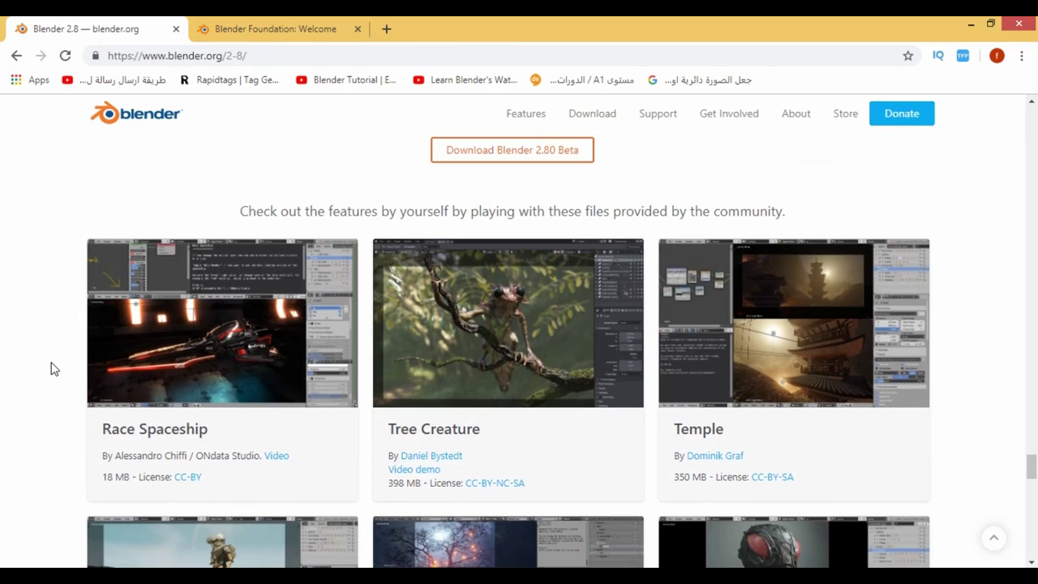
pyautogui.scroll(-1, 50, 369)
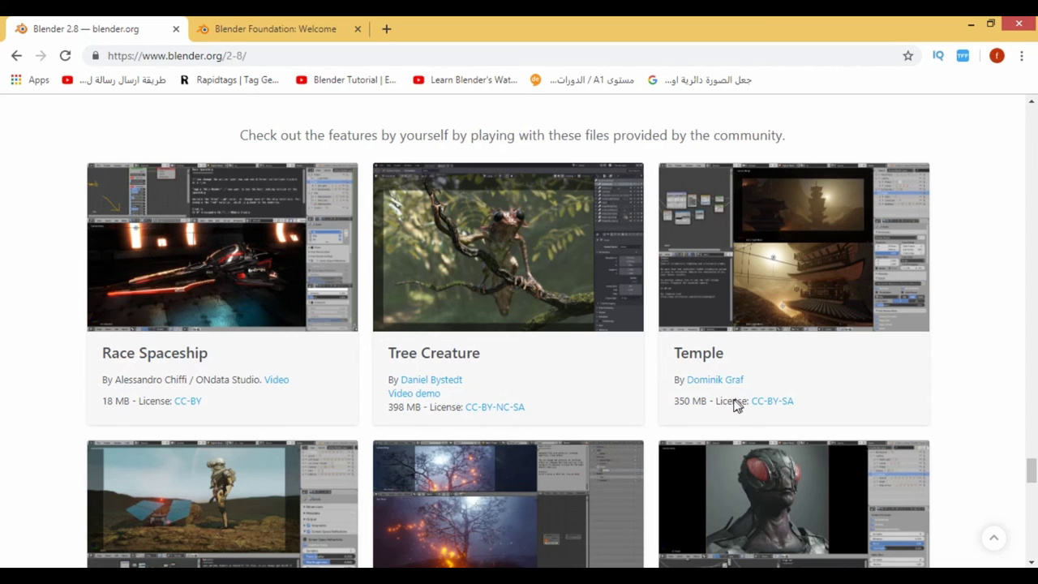
# Step: Browse the Try It Yourself demo files, from Race Spaceship to Architectural Visualization
pyautogui.scroll(-2, 641, 420)
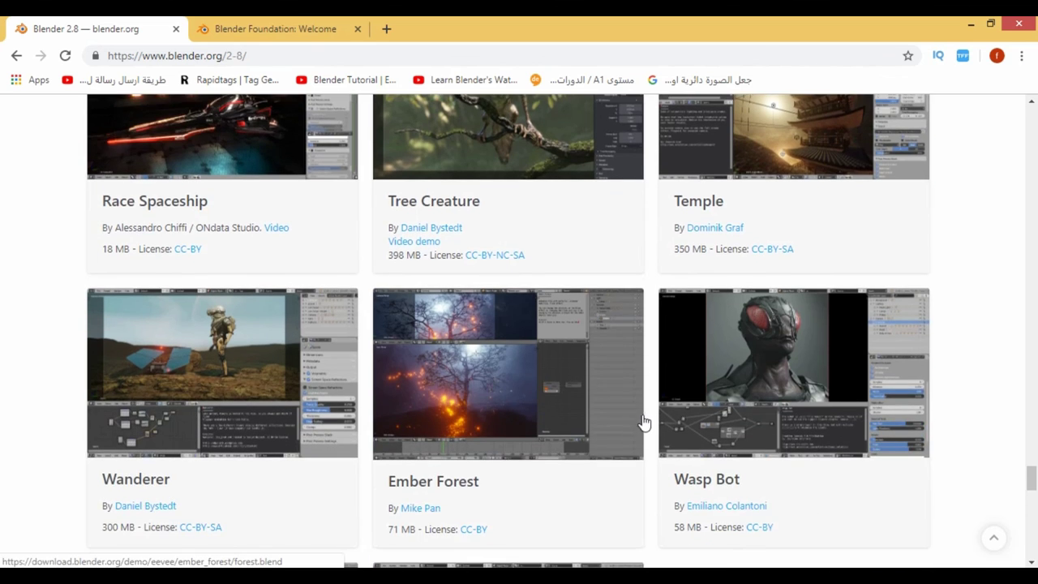
pyautogui.scroll(-2, 642, 423)
pyautogui.scroll(-1, 645, 424)
pyautogui.scroll(-2, 653, 423)
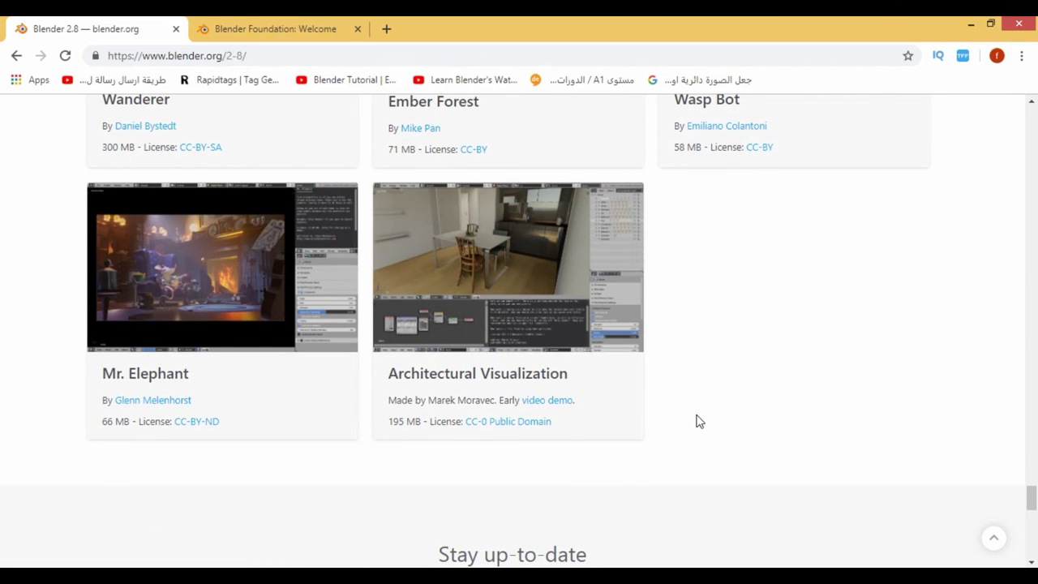
pyautogui.scroll(3, 700, 421)
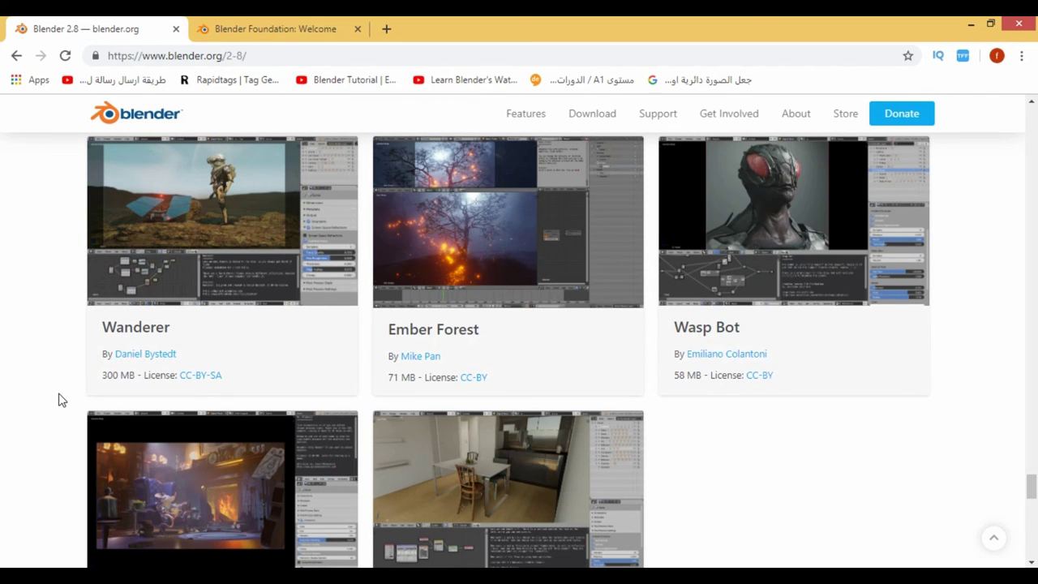
pyautogui.scroll(3, 59, 399)
pyautogui.scroll(2, 57, 403)
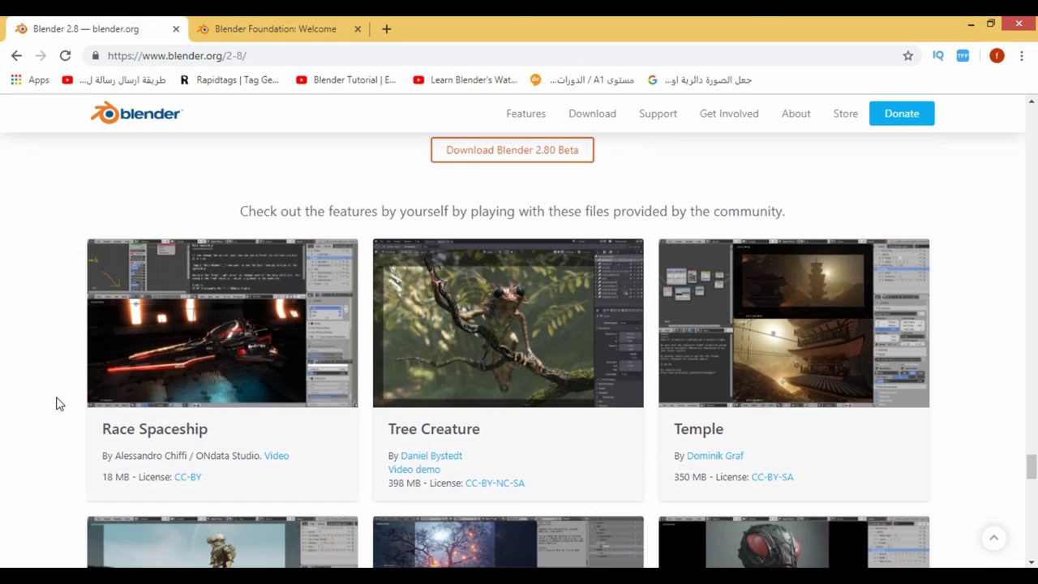